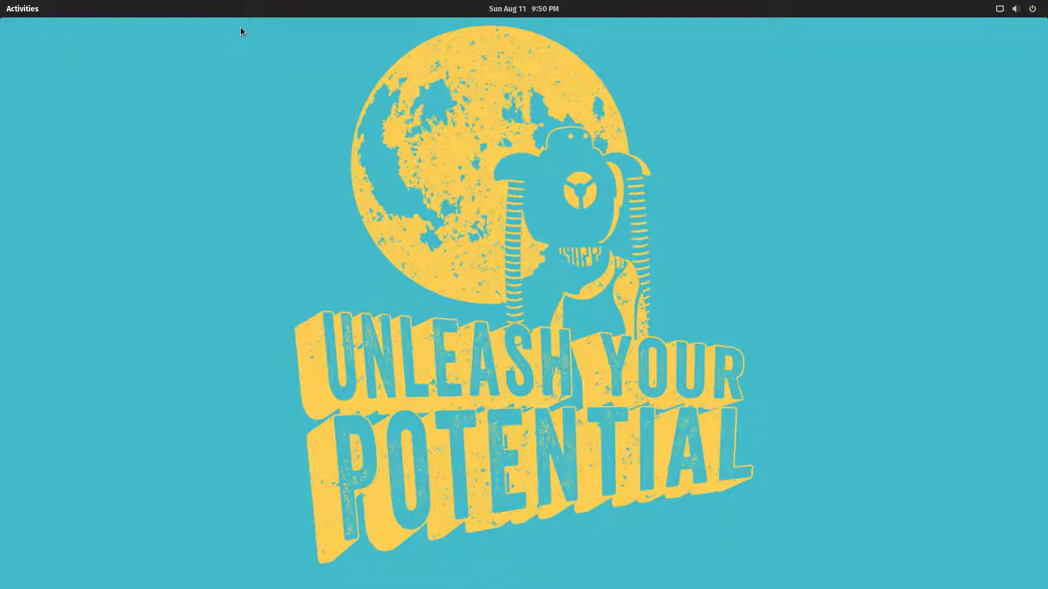
# Search the installed applications for 'ace' and launch AcetoneISO.
pyautogui.press('super')
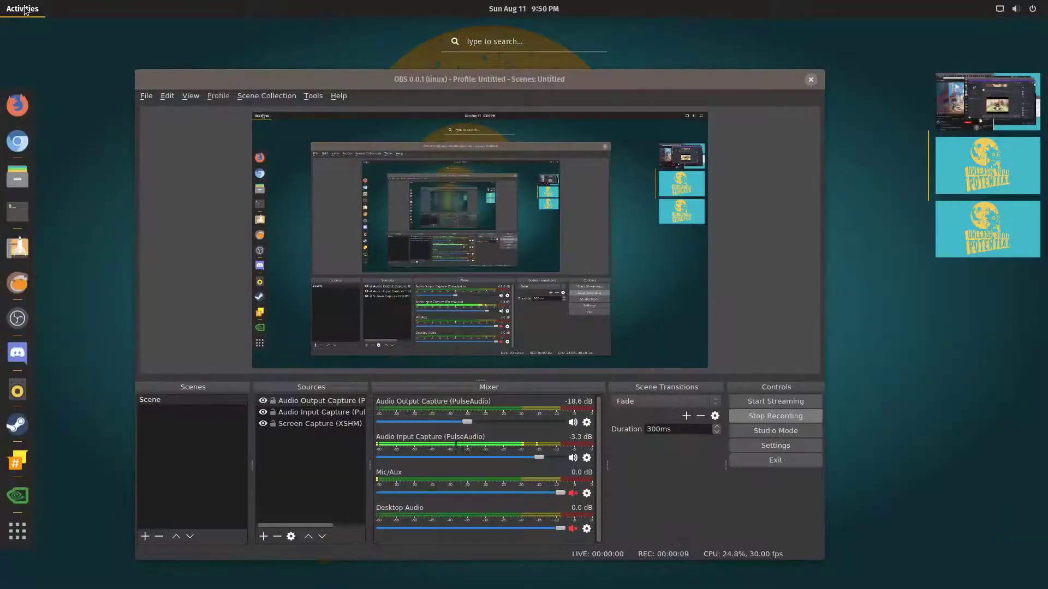
pyautogui.click(24, 8)
pyautogui.click(24, 8)
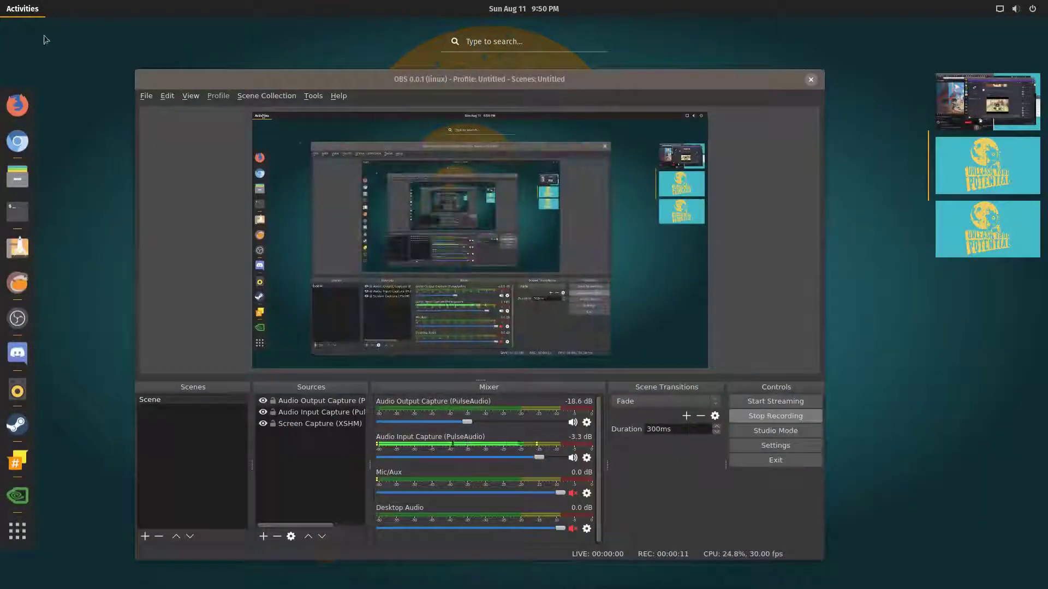
pyautogui.click(515, 44)
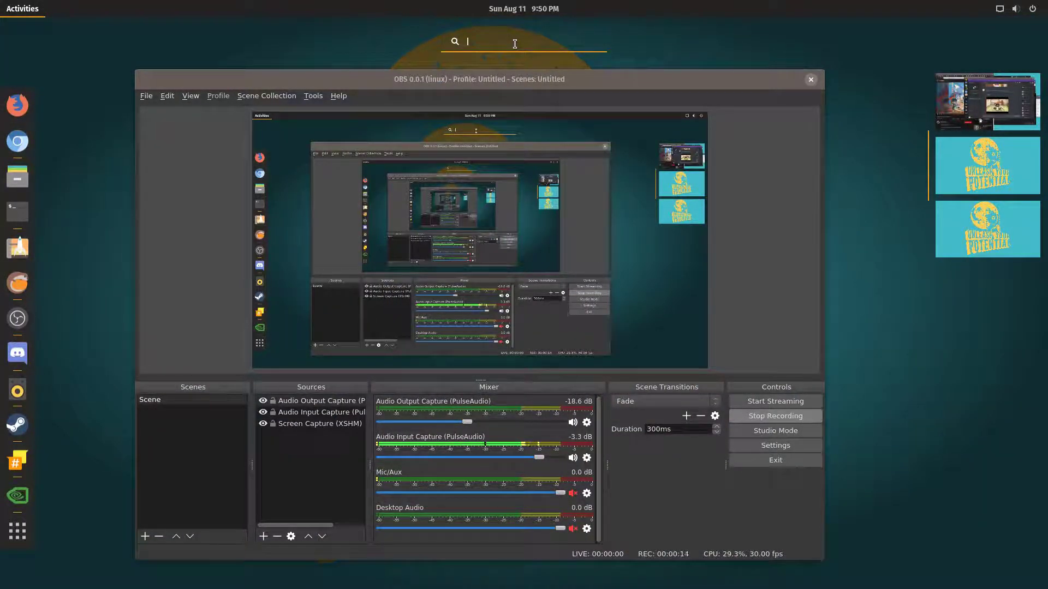
pyautogui.write('ace')
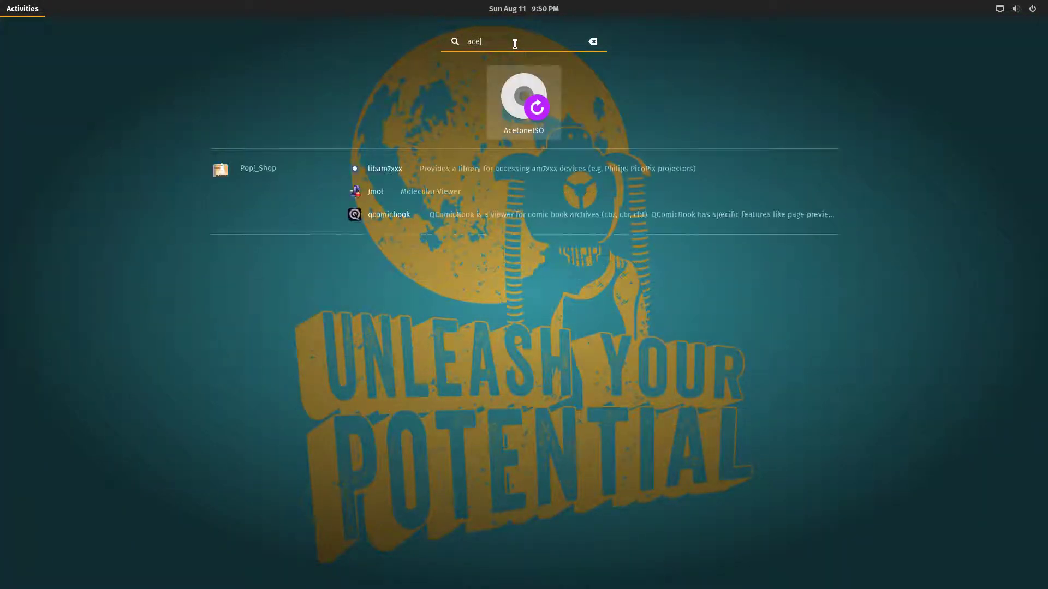
pyautogui.press('Return')
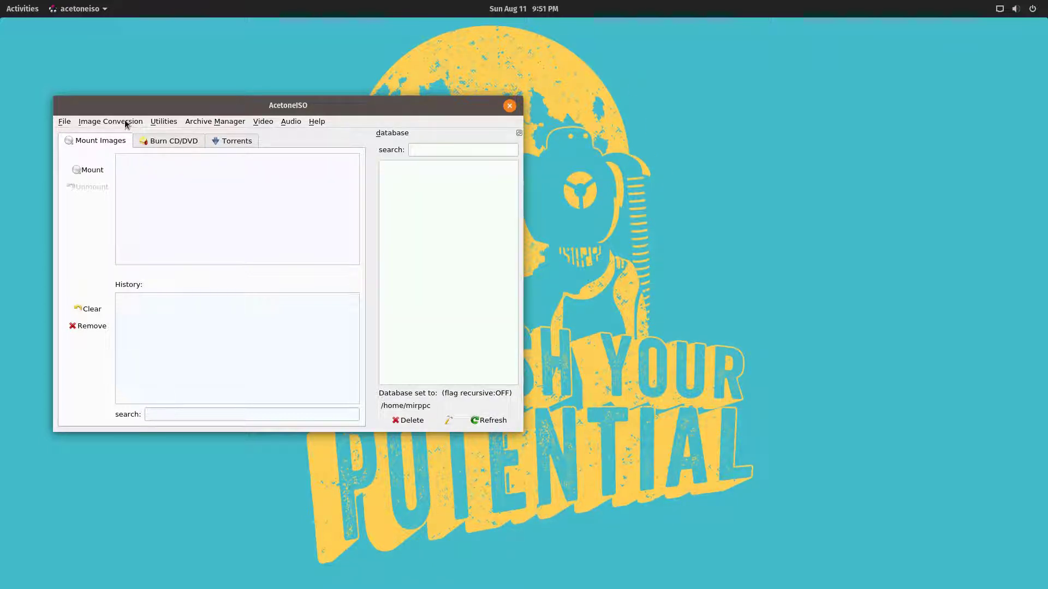
# Choose Image Conversion > Generate ISO from CD/DVD for a PlayStation 1 game disc.
pyautogui.click(121, 122)
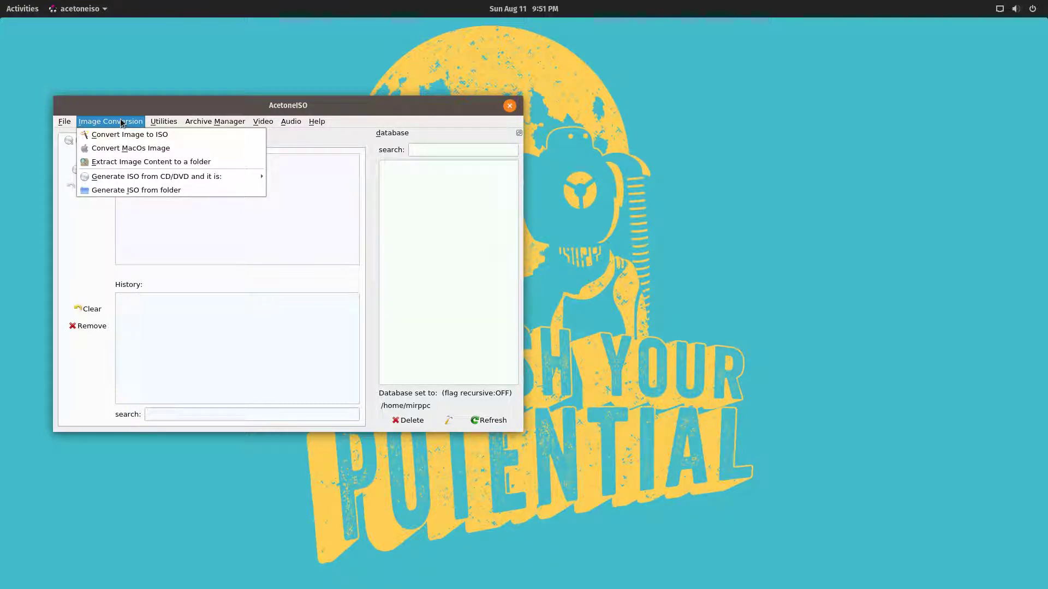
pyautogui.moveTo(159, 179)
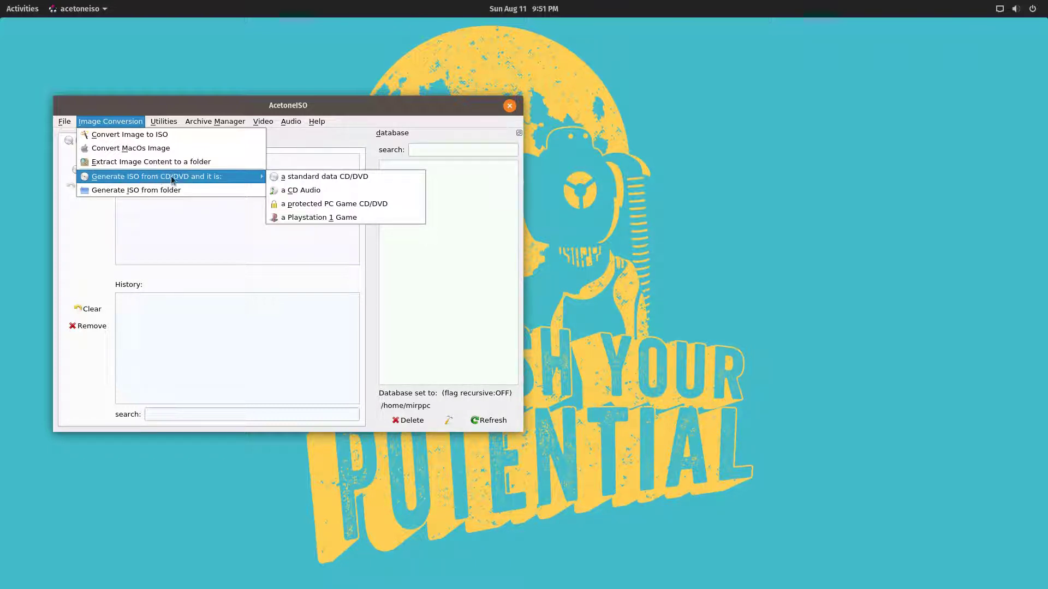
pyautogui.click(320, 218)
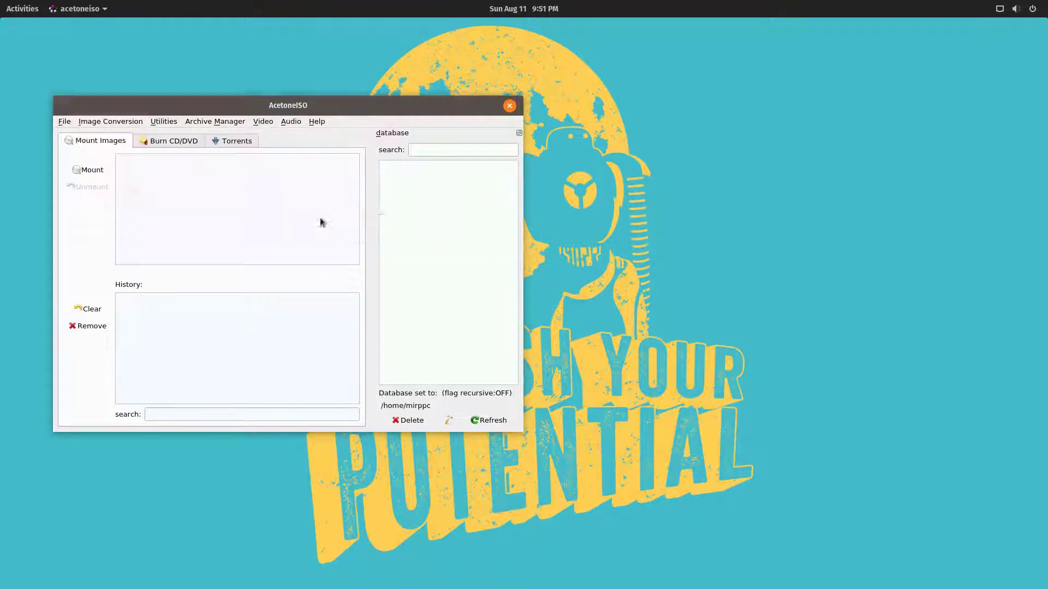
# Change the disc device path from /dev/cdrom to /dev/sr0.
pyautogui.click(234, 260)
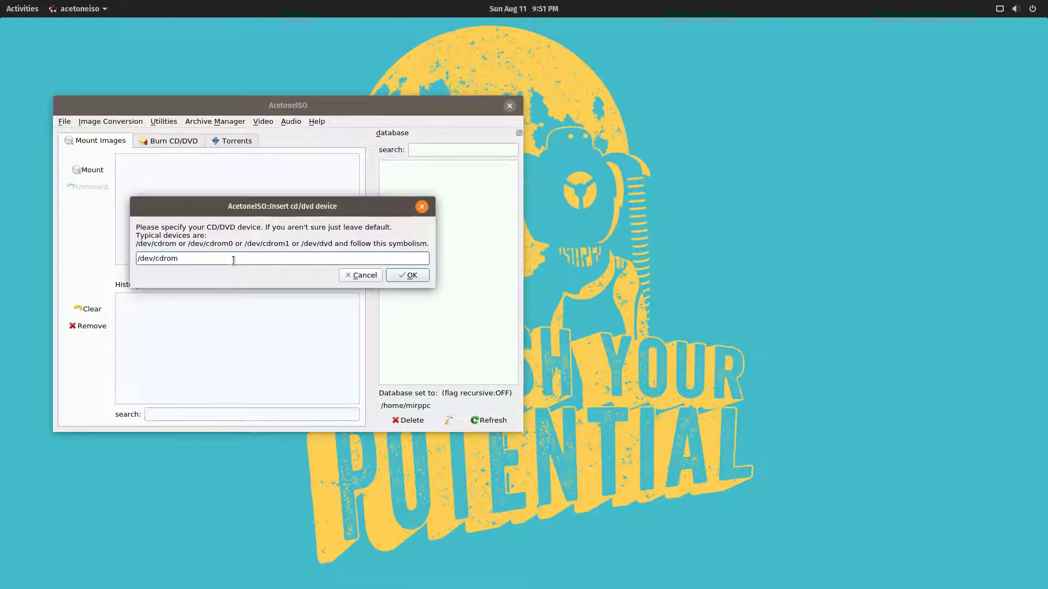
pyautogui.press('BackSpace')
pyautogui.press('BackSpace')
pyautogui.press('BackSpace')
pyautogui.press('BackSpace')
pyautogui.press('BackSpace')
pyautogui.write('sr0')
# Accept /dev/sr0 as the device and browse the save dialog to the home folder.
pyautogui.click(411, 276)
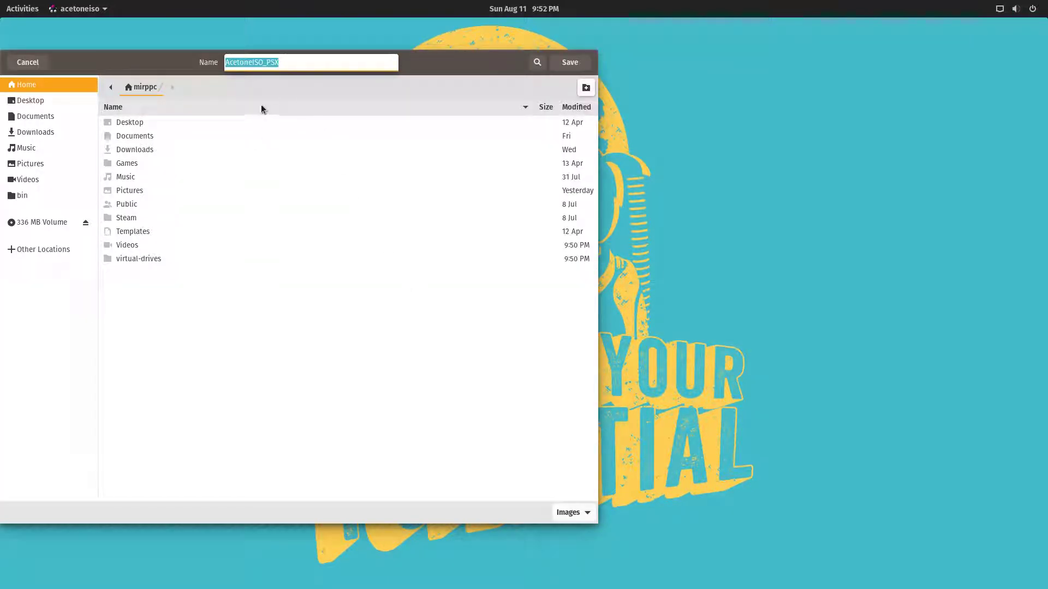
pyautogui.doubleClick(133, 258)
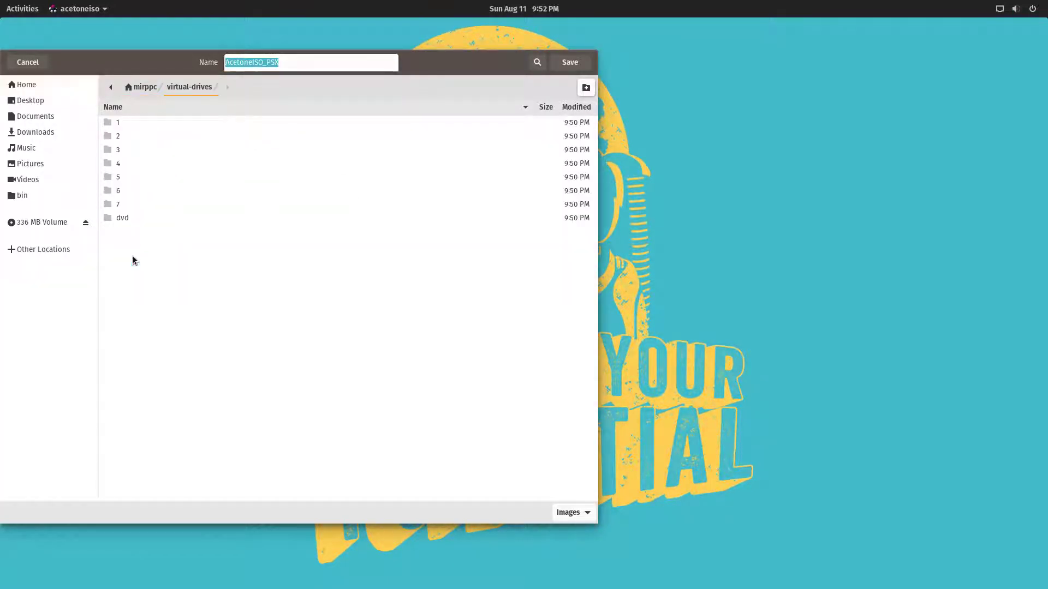
pyautogui.click(145, 87)
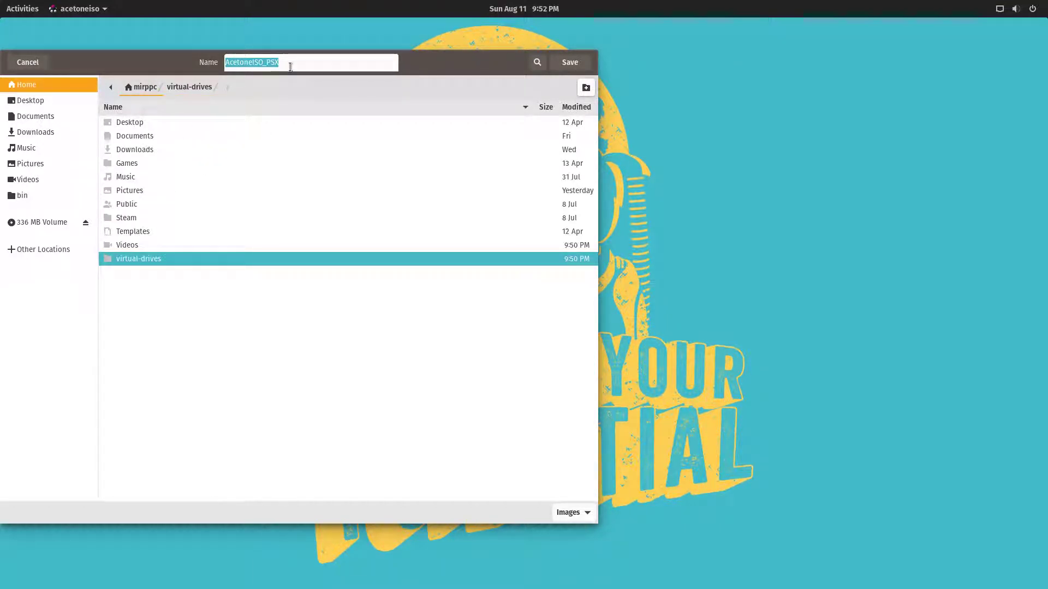
# Name the image FinalFantasy_IV-PSX.iso and save it to start ripping.
pyautogui.moveTo(290, 64); pyautogui.dragTo(165, 39)
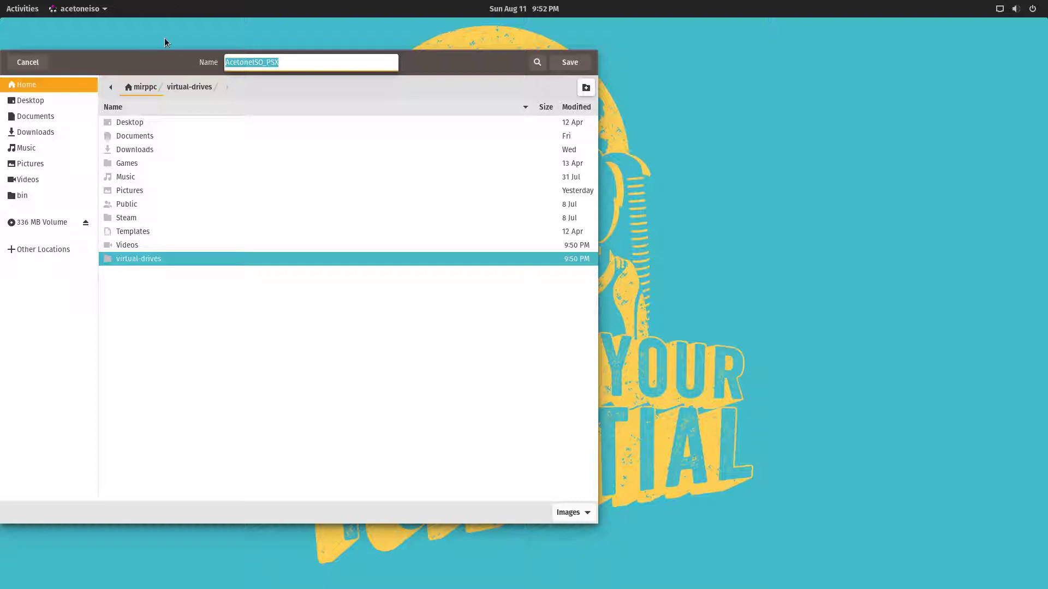
pyautogui.write('FinalFa')
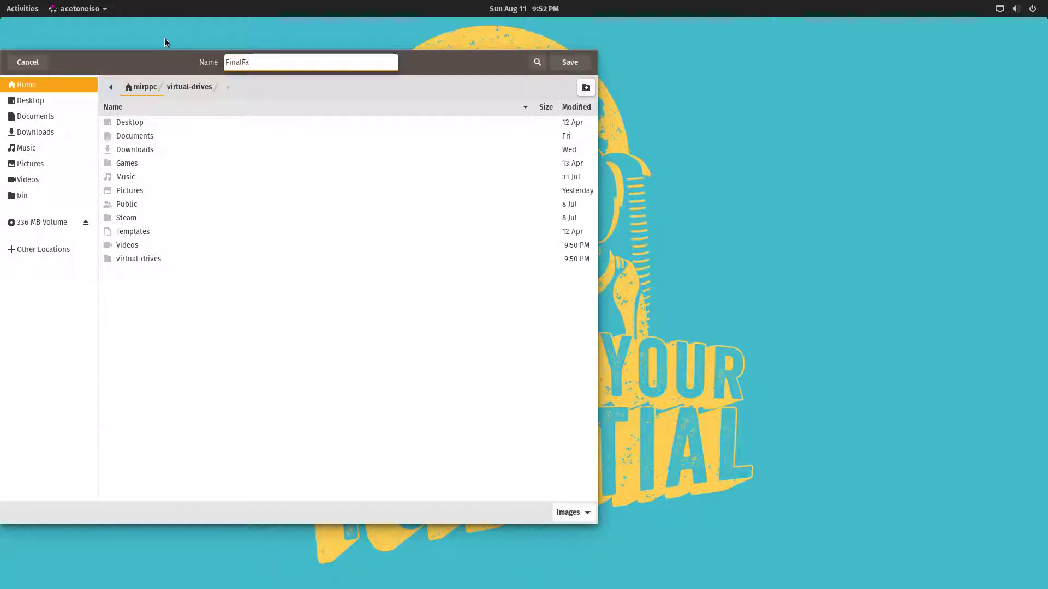
pyautogui.write('ntasy_IV_')
pyautogui.press('BackSpace')
pyautogui.write('-PSX.iso')
pyautogui.press('Return')
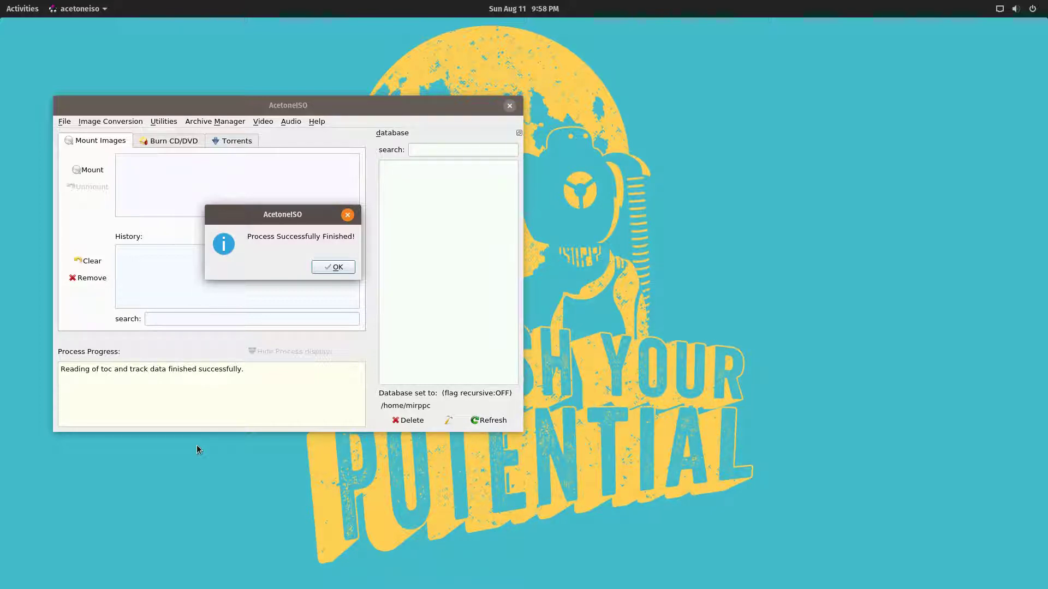
# Acknowledge the 'Process Successfully Finished!' message once the rip completes.
pyautogui.click(333, 267)
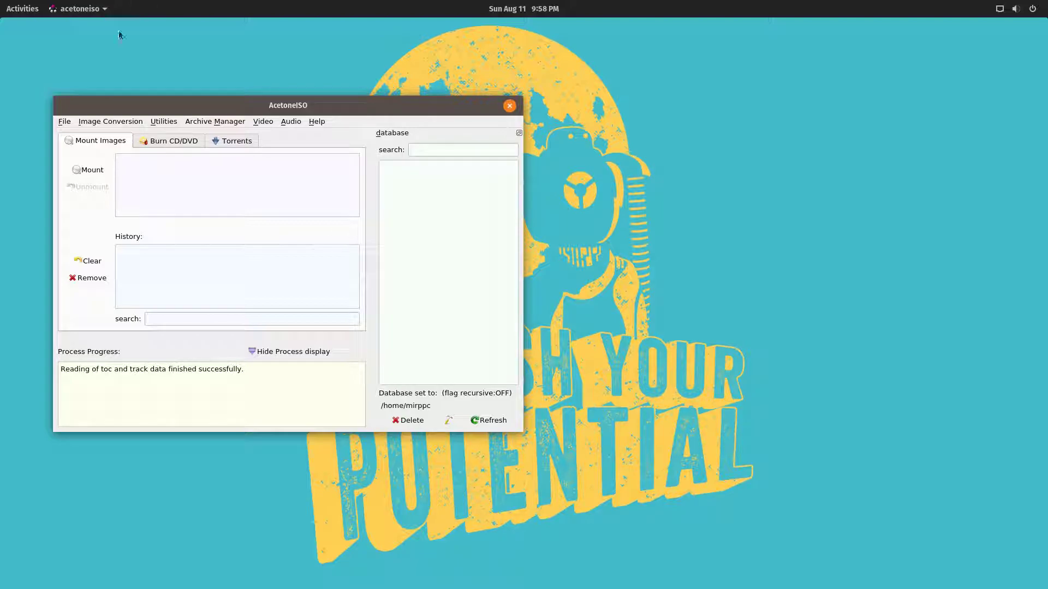
pyautogui.click(22, 9)
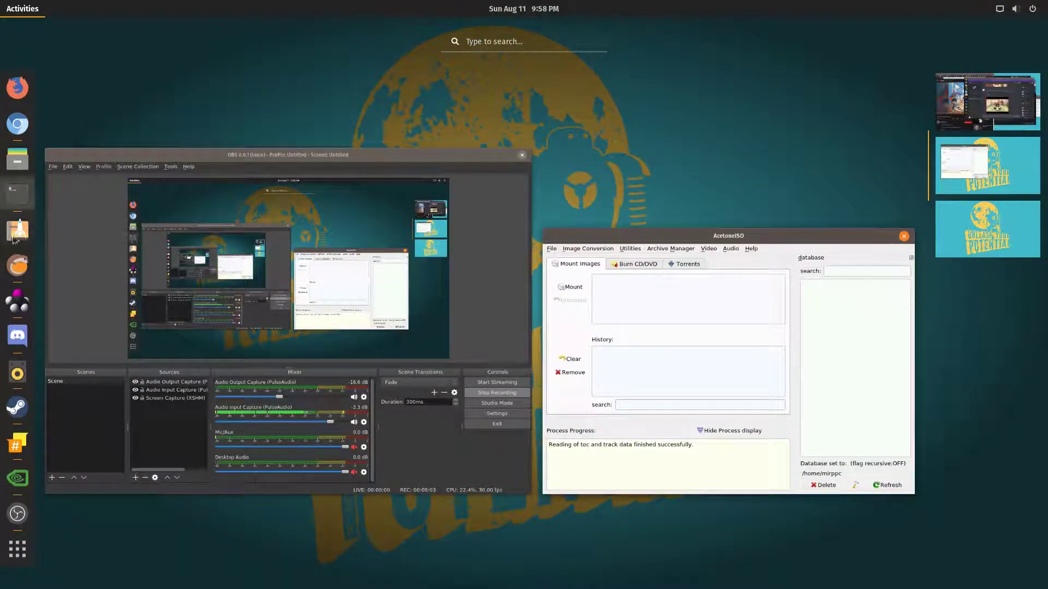
# Find FinalFantasy_IV-PSX.iso.bin and its .toc in the home folder in Thunar, then close AcetoneISO.
pyautogui.click(17, 160)
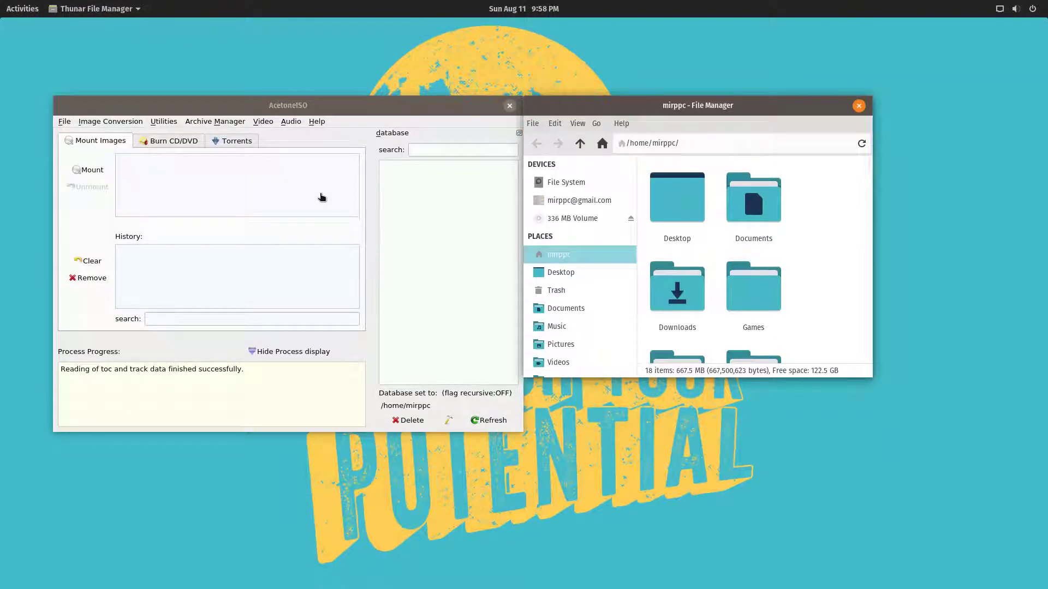
pyautogui.scroll(-10, 737, 193)
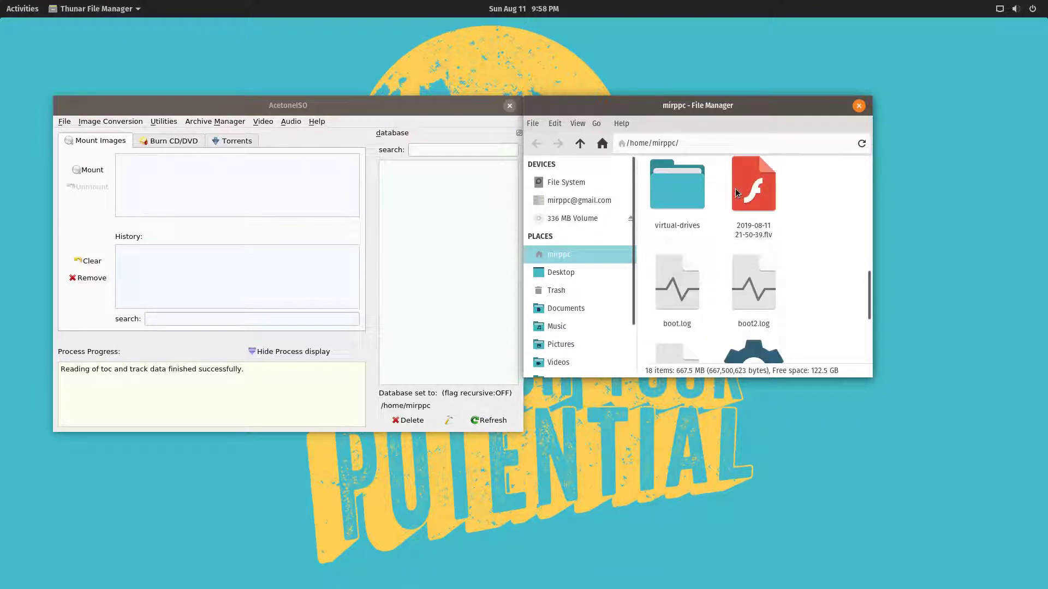
pyautogui.scroll(-5, 737, 193)
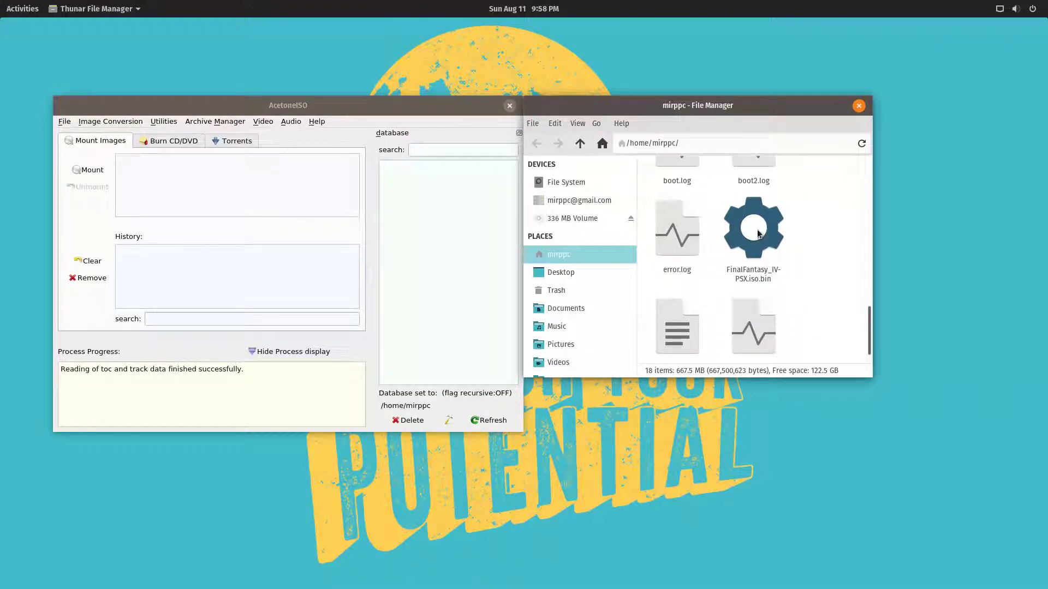
pyautogui.scroll(-1, 758, 234)
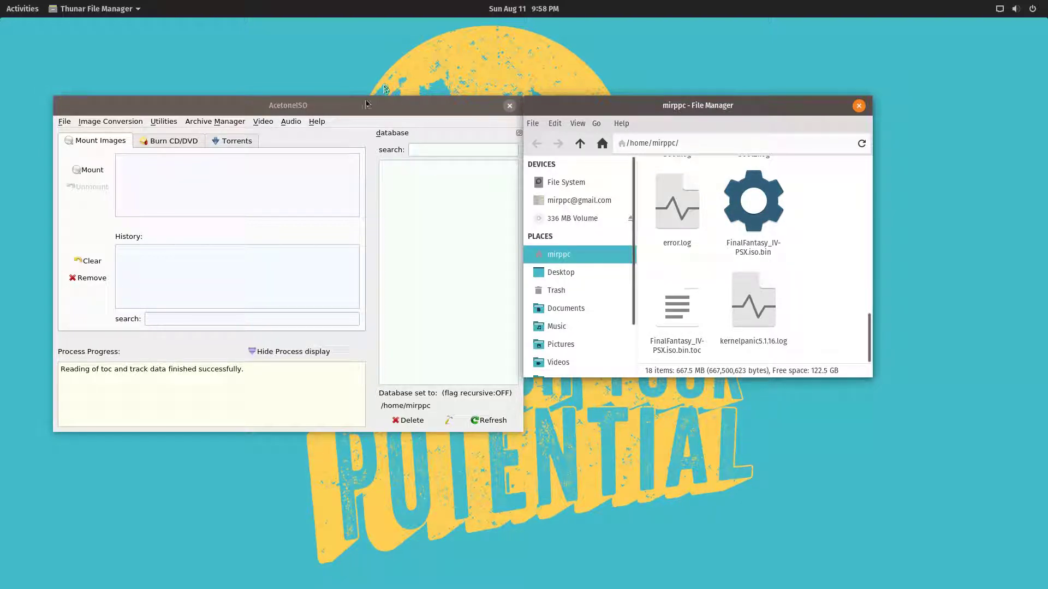
pyautogui.click(509, 106)
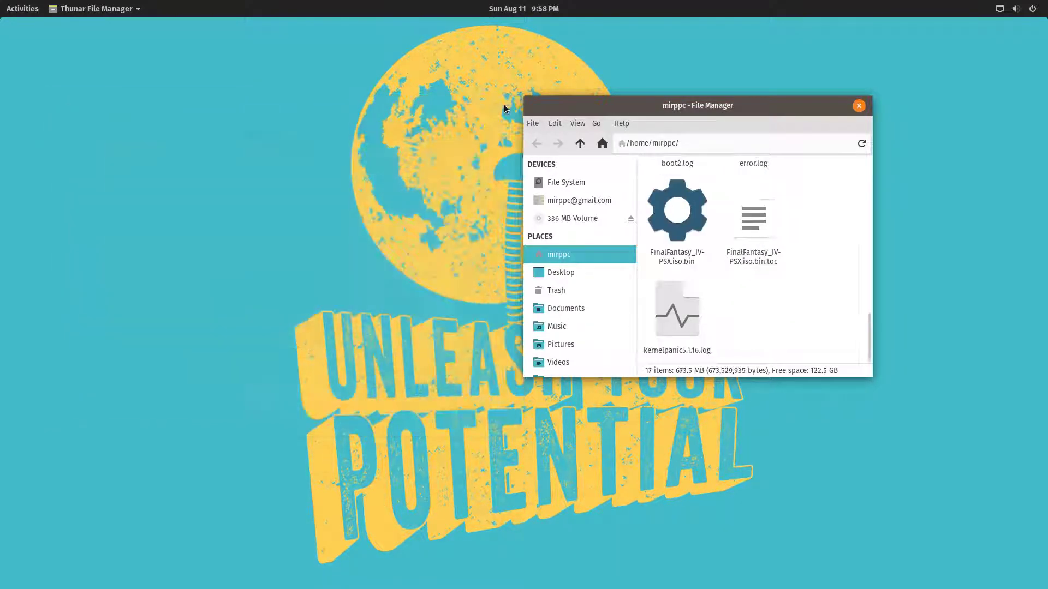
# Search the applications for 'pcs' and launch PCSXR.
pyautogui.click(12, 6)
pyautogui.click(487, 42)
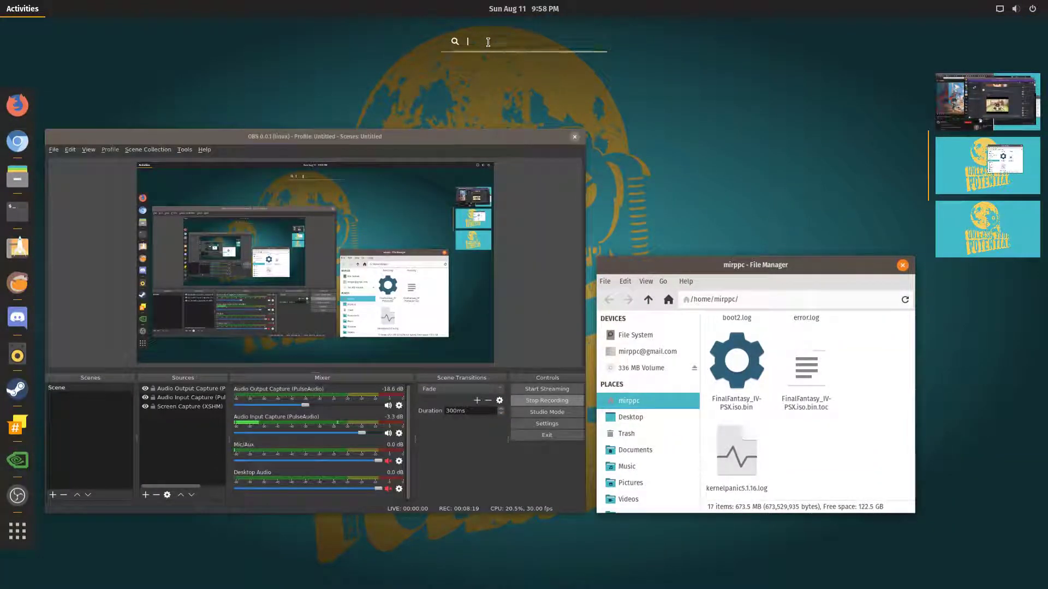
pyautogui.write('pcs')
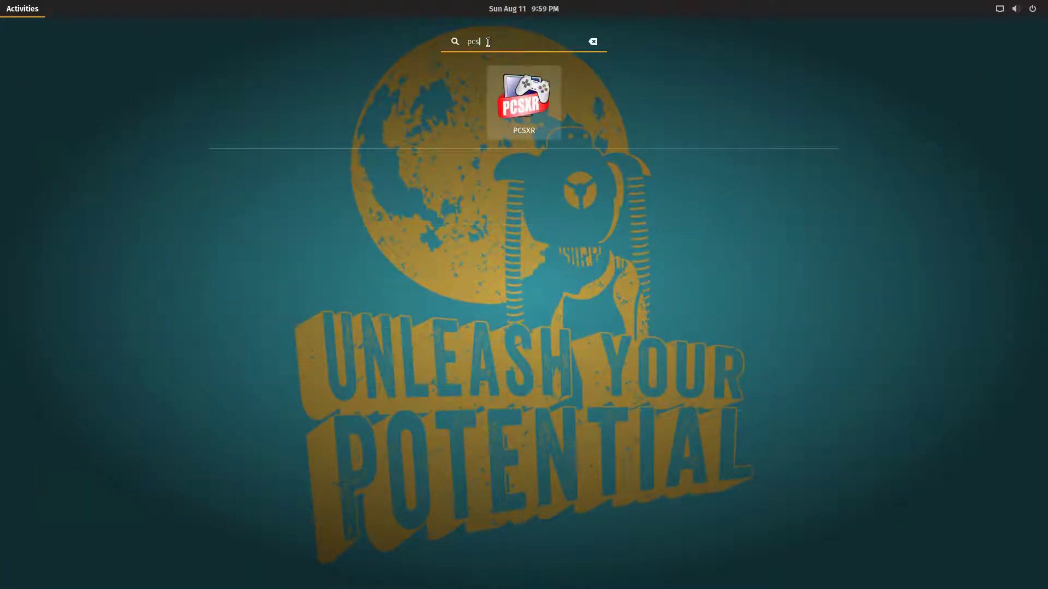
pyautogui.press('Return')
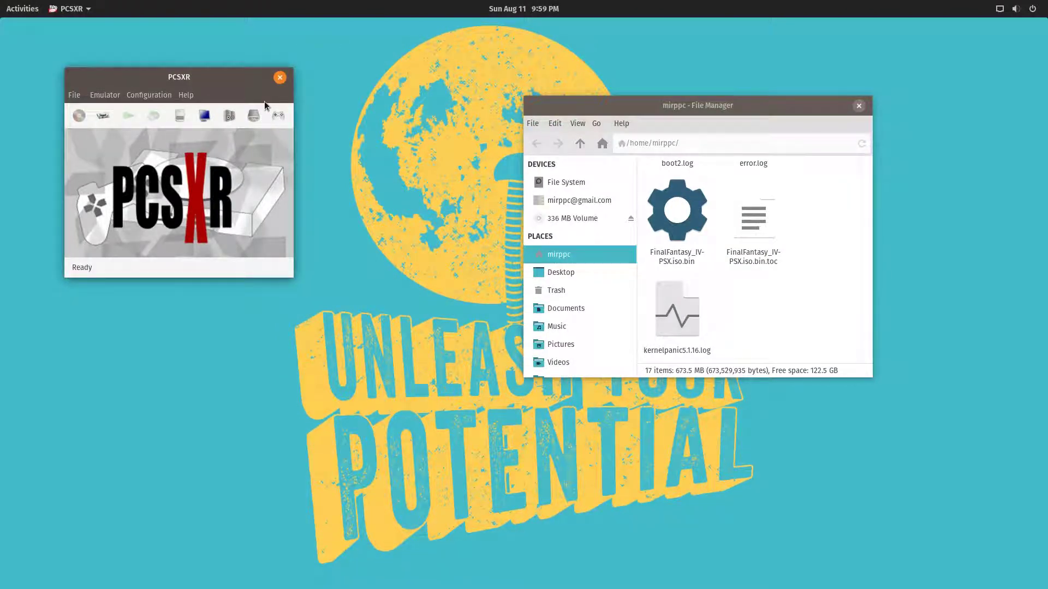
# Run the ISO FinalFantasy_IV-PSX.iso.bin via File > Run ISO.
pyautogui.click(74, 95)
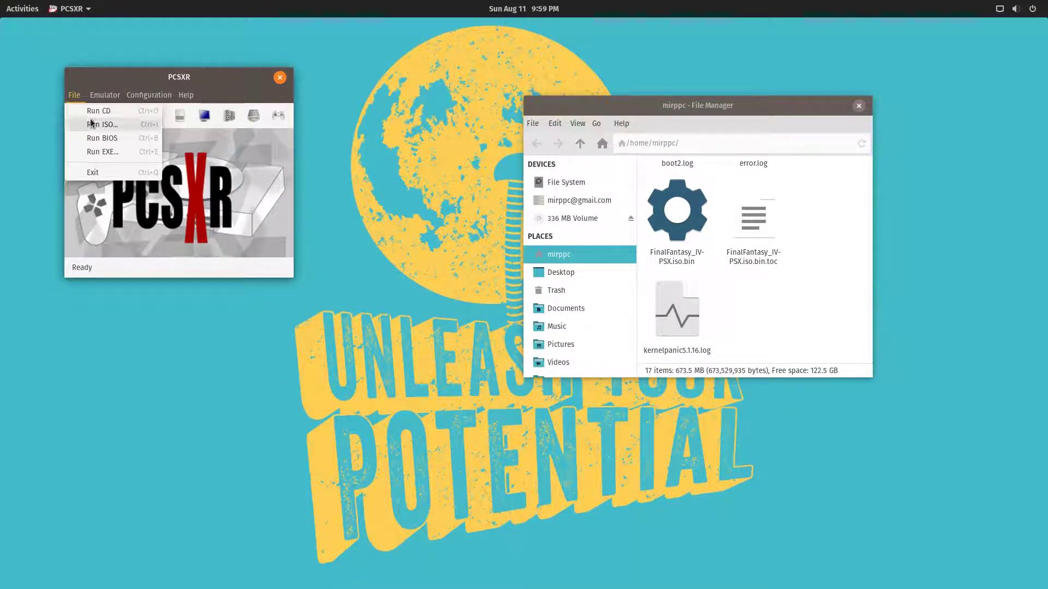
pyautogui.click(98, 124)
pyautogui.click(366, 265)
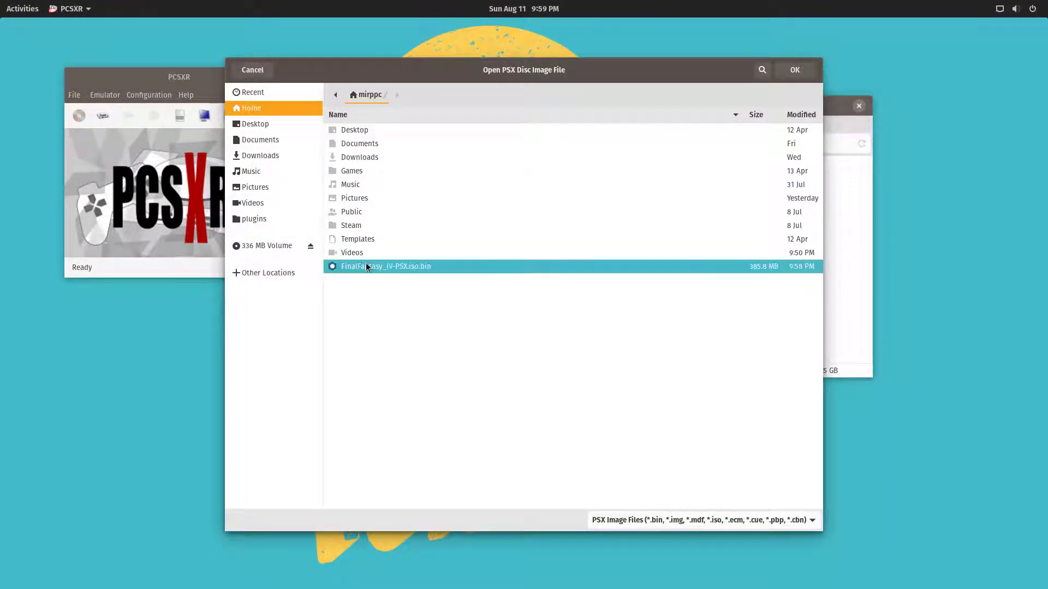
pyautogui.click(794, 69)
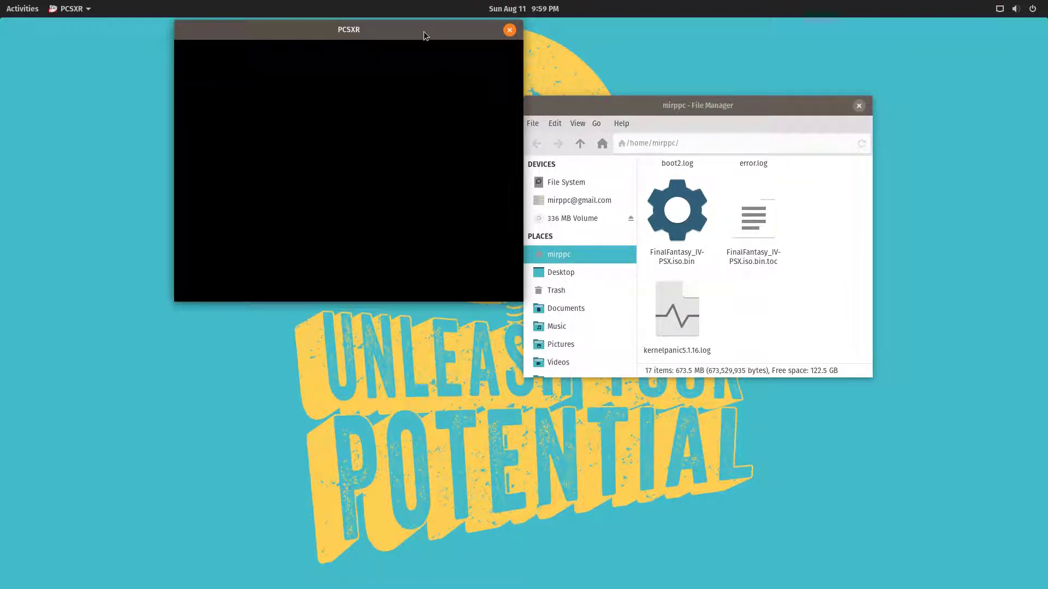
# Move the PCSXR emulation window down and to the right while the game boots.
pyautogui.moveTo(424, 31); pyautogui.dragTo(450, 71)
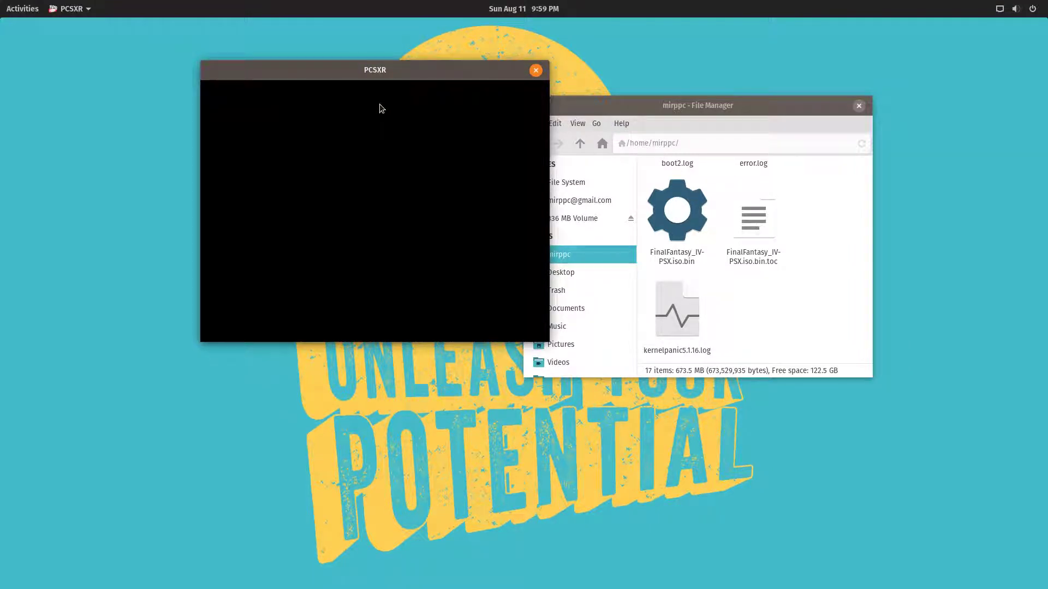